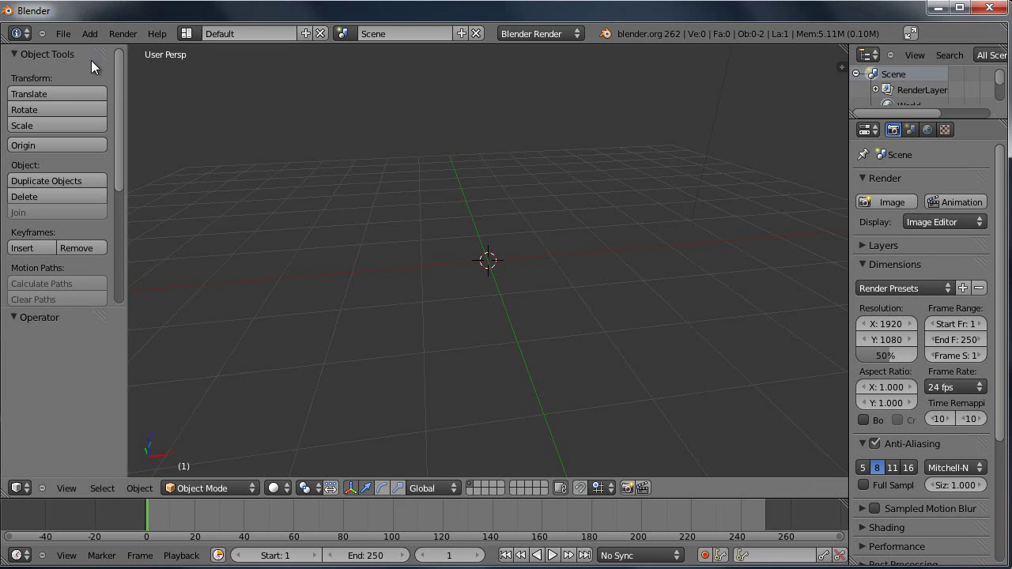
- Add a cylinder (32 vertices, radius 1, depth 2) to the scene
left_click(90, 34)
mouse_move(94, 52)
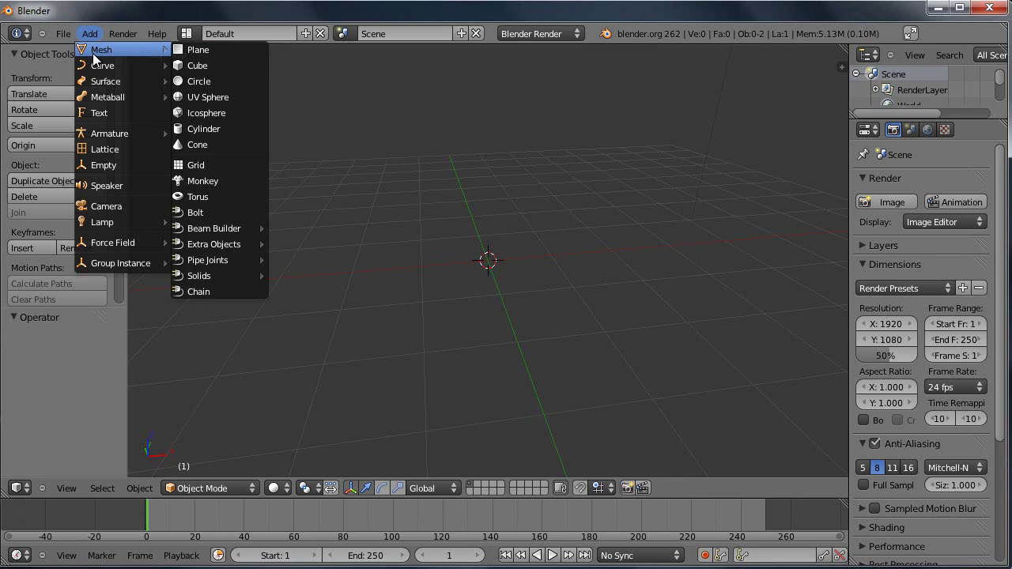
left_click(218, 128)
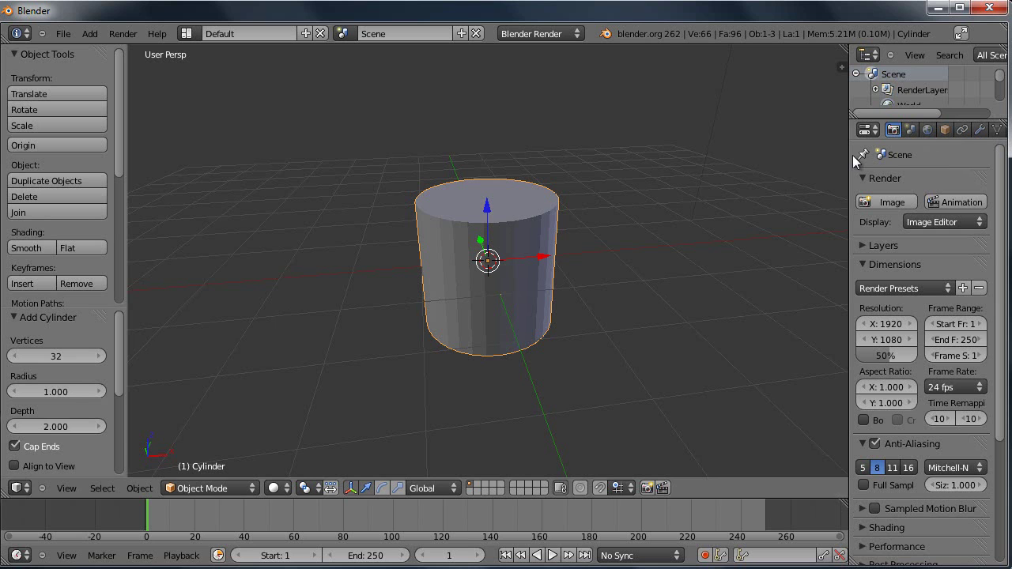
- Enable Collision physics on the cylinder
left_click_drag(850, 155, 725, 182)
left_click(944, 130)
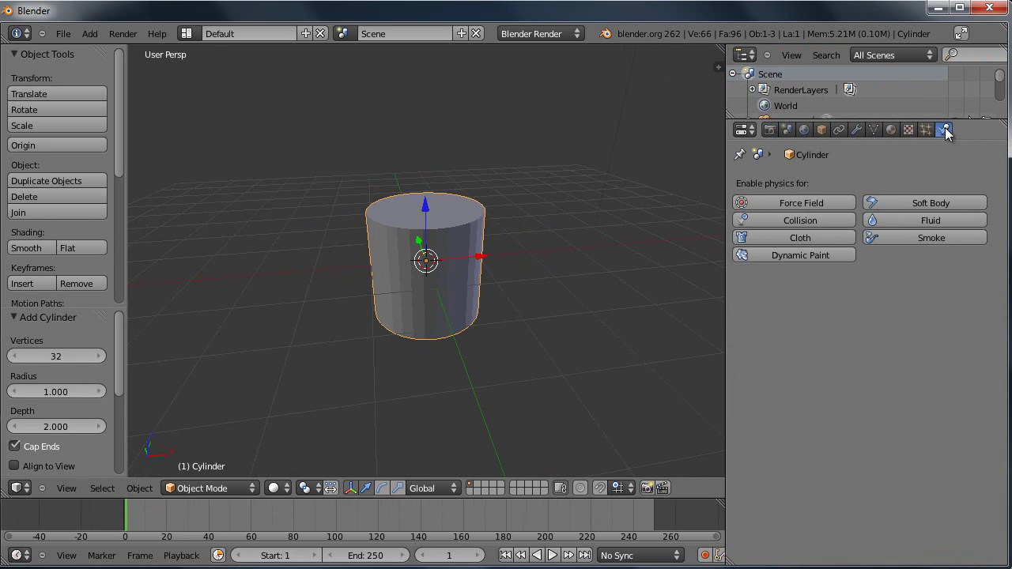
left_click(790, 219)
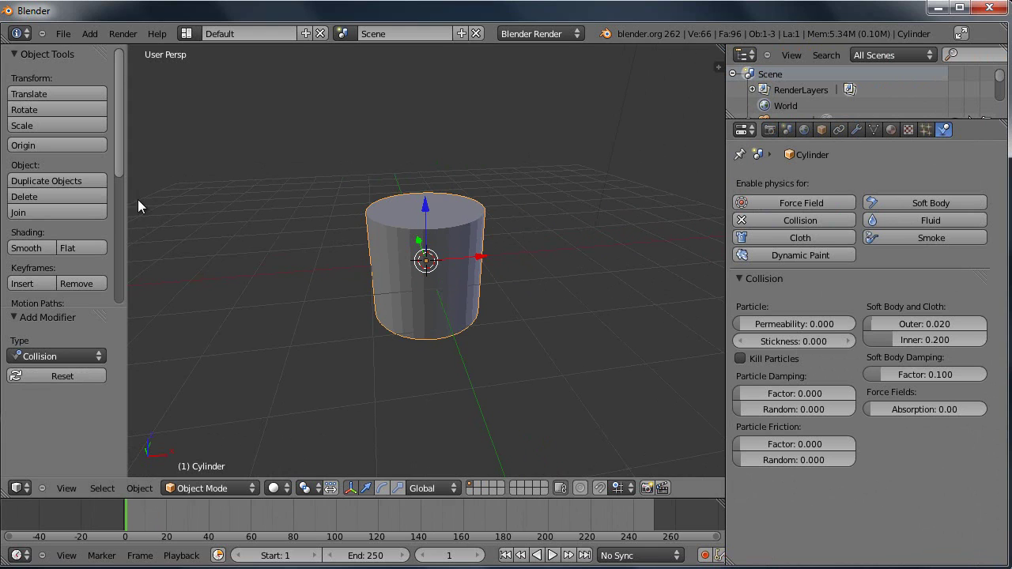
- Add a flat plane to the scene
left_click(92, 33)
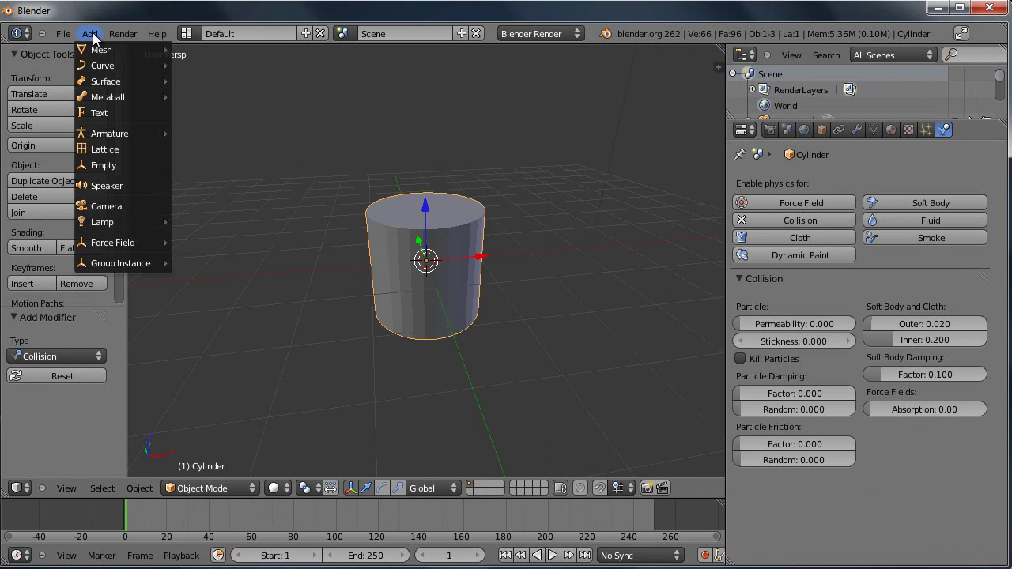
mouse_move(91, 49)
left_click(216, 51)
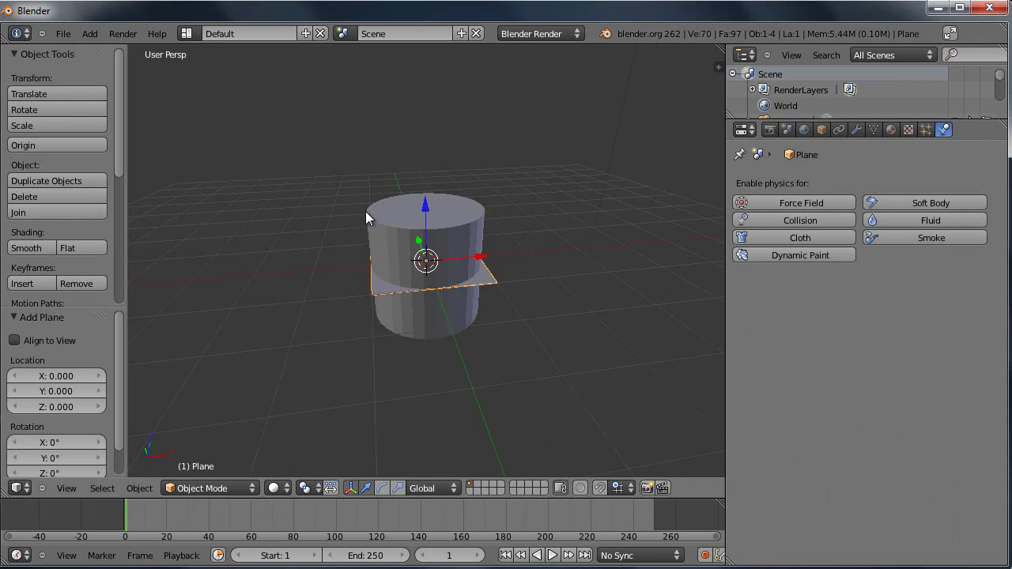
- Scale the plane 2.312 times and raise it just above the cylinder's top
key("s")
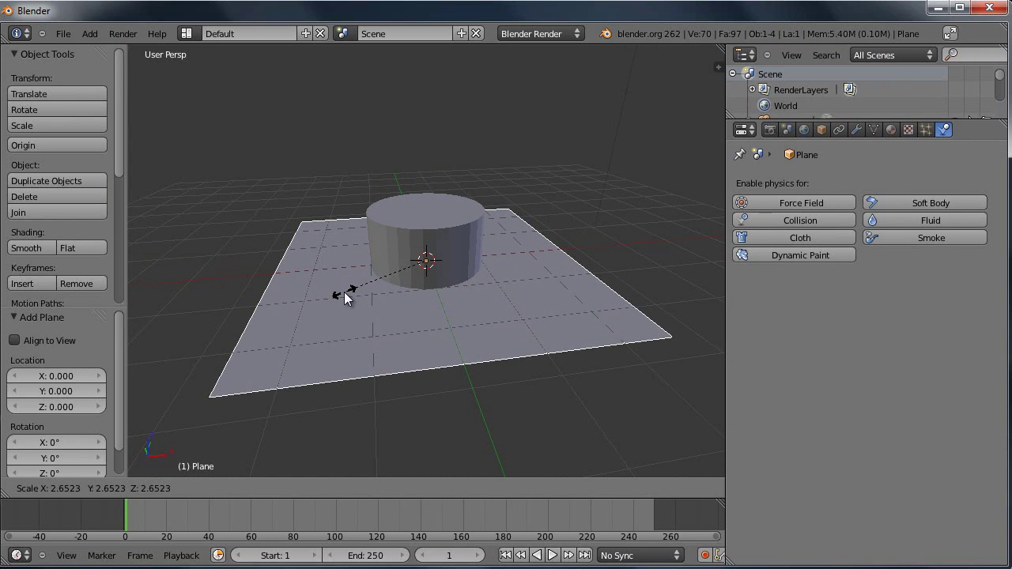
left_click(355, 293)
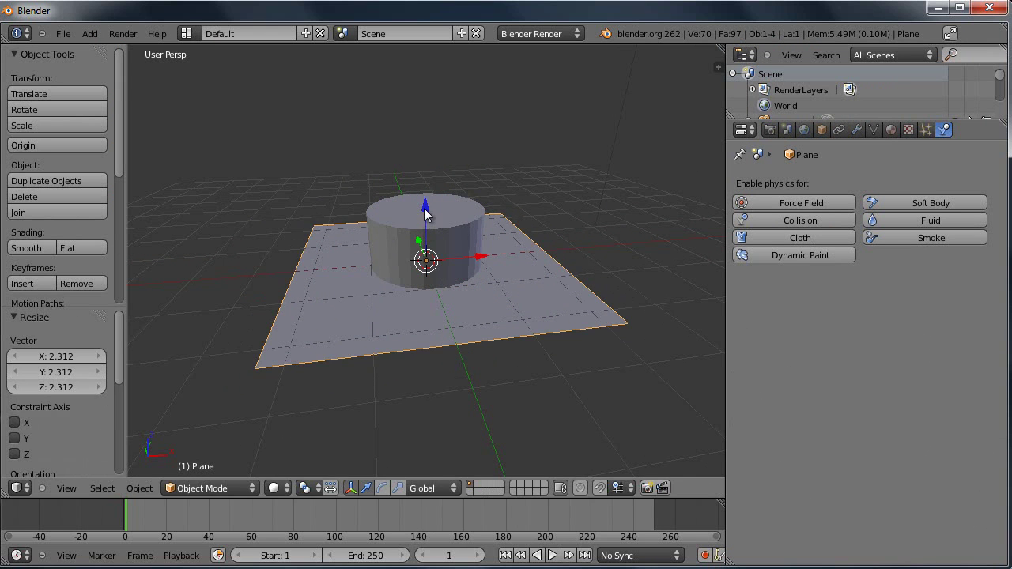
left_click_drag(426, 213, 430, 147)
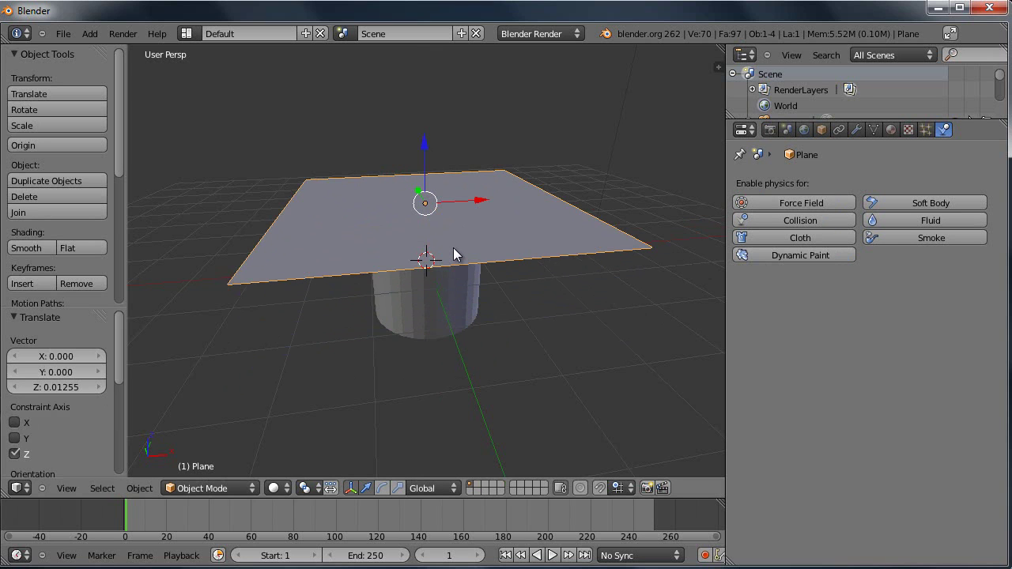
- In Edit Mode, subdivide the plane with 10 cuts into a 121-face grid
left_click(254, 486)
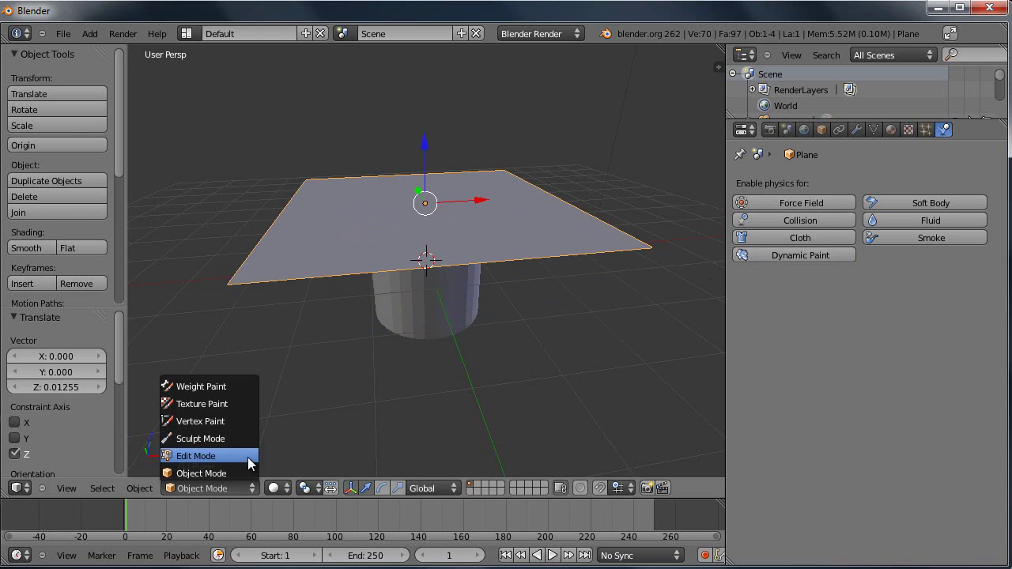
left_click(248, 456)
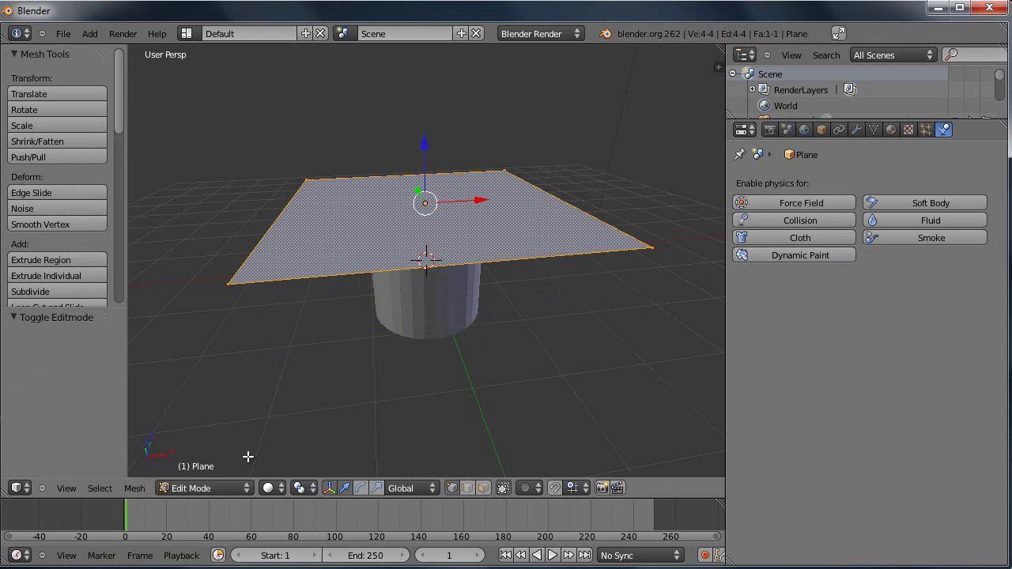
key("w")
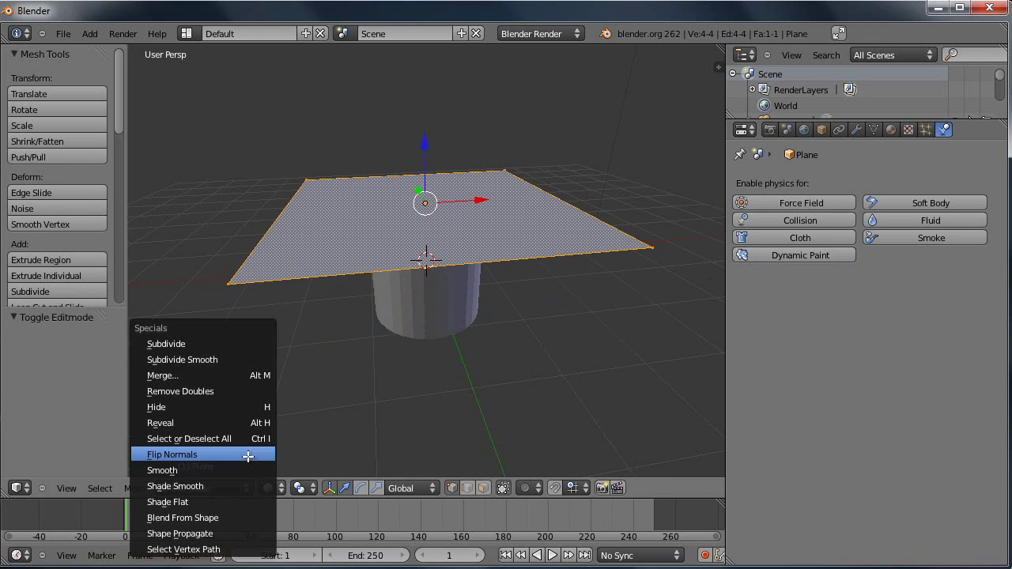
left_click(169, 345)
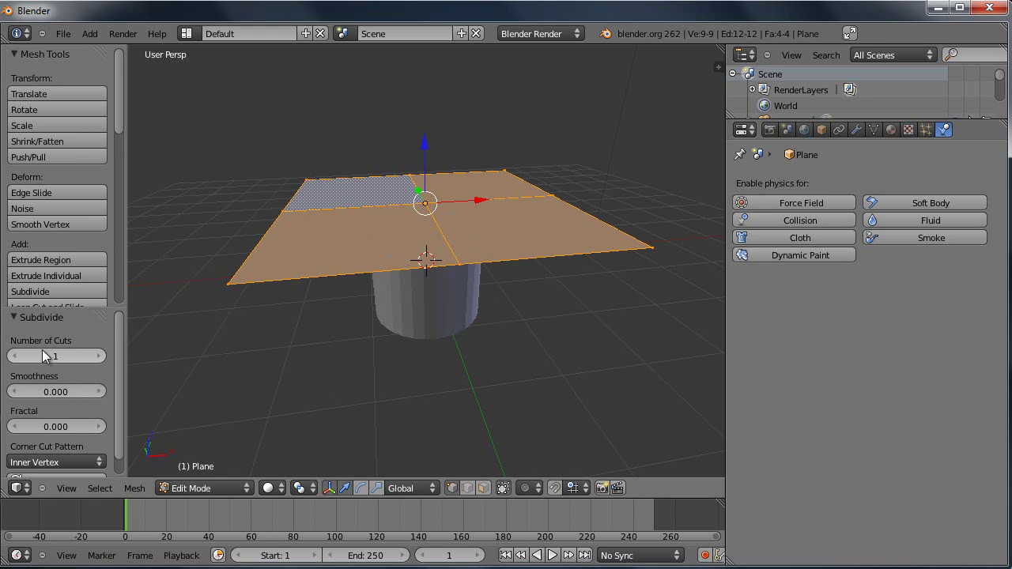
left_click(100, 356)
left_click(101, 355)
left_click(100, 356)
left_click(101, 355)
left_click(101, 355)
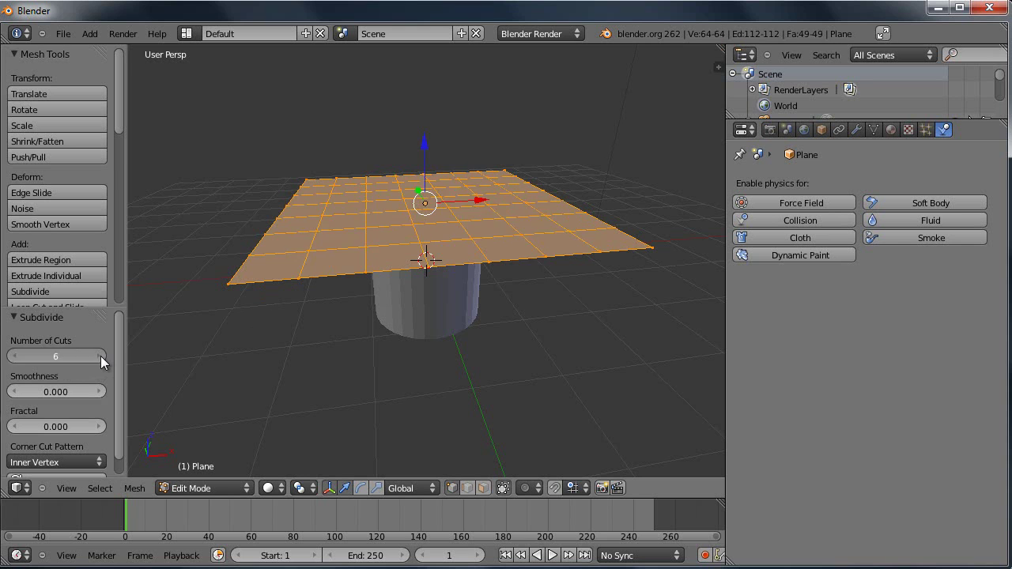
left_click(101, 355)
left_click(101, 356)
left_click(100, 355)
left_click(101, 356)
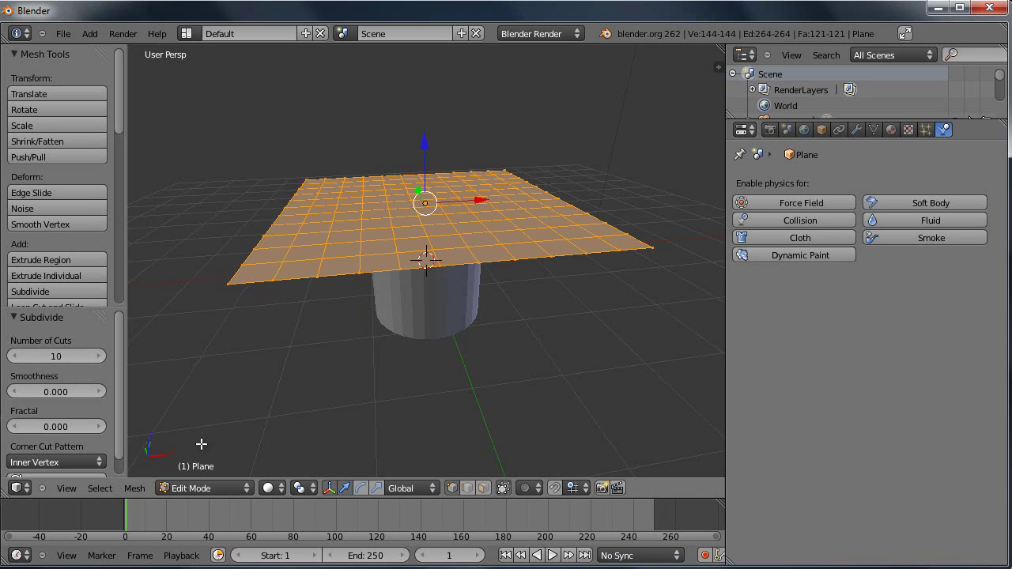
- UV-unwrap the plane's mesh with the Angle Based method
left_click(140, 489)
key("u")
left_click(401, 386)
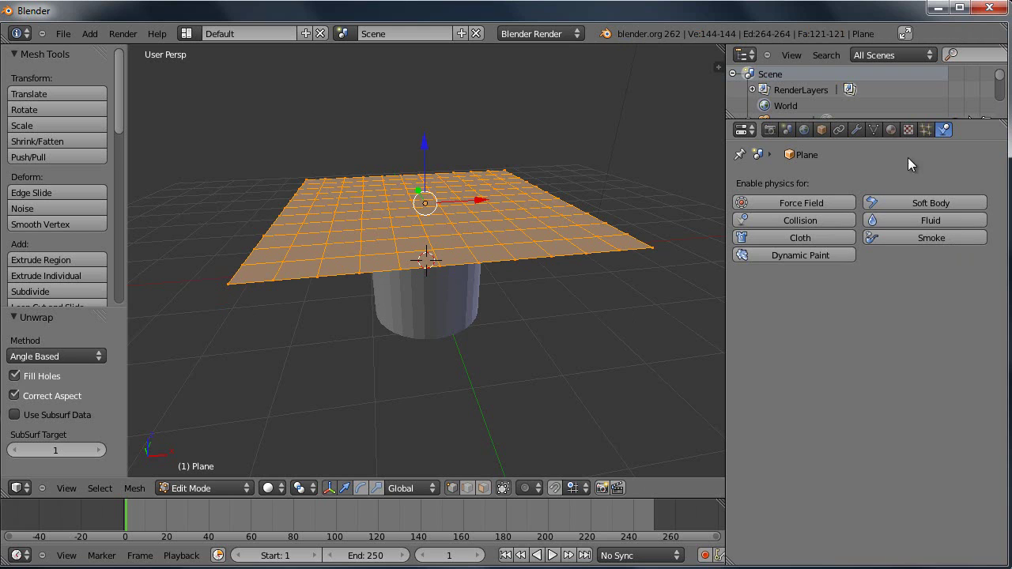
- Add a Catmull-Clark Subdivision Surface modifier (View 1, Render 2) to the plane
left_click(858, 131)
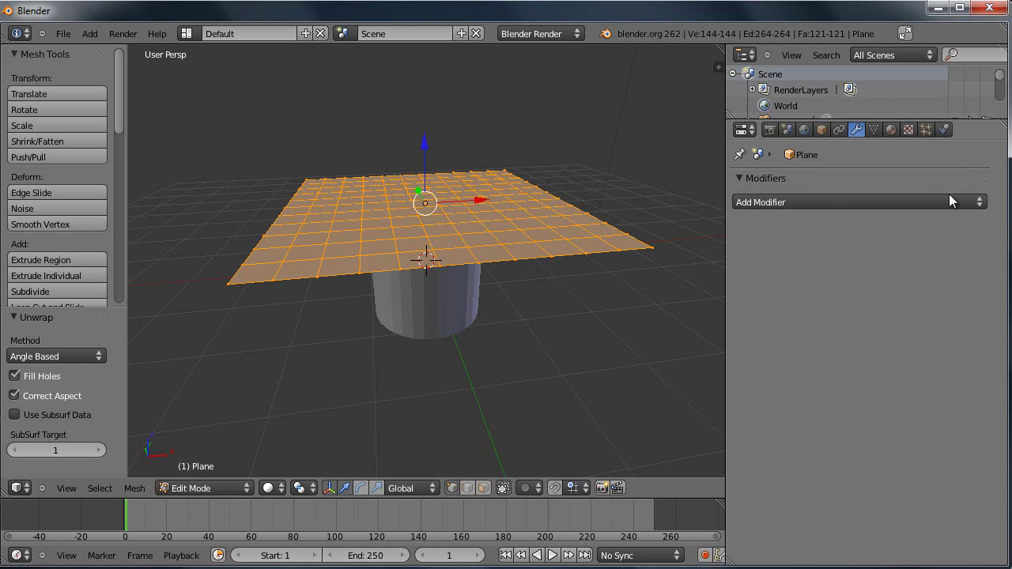
left_click(979, 202)
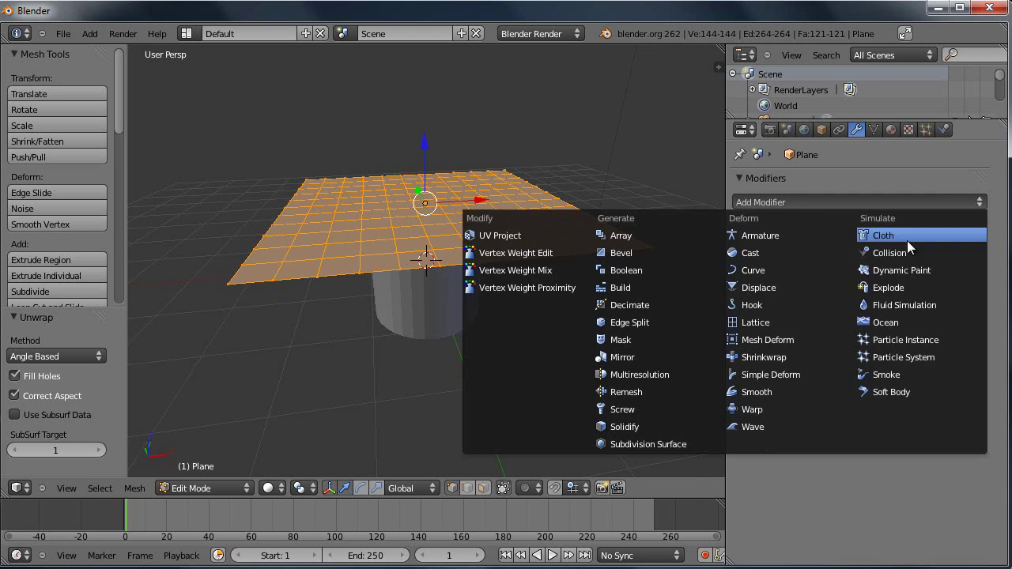
left_click(662, 444)
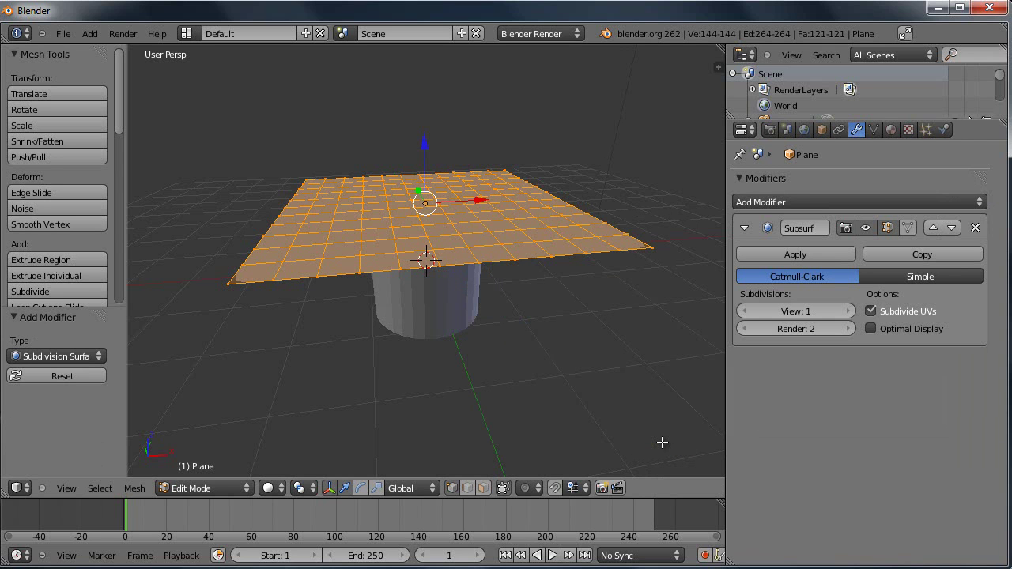
left_click(943, 129)
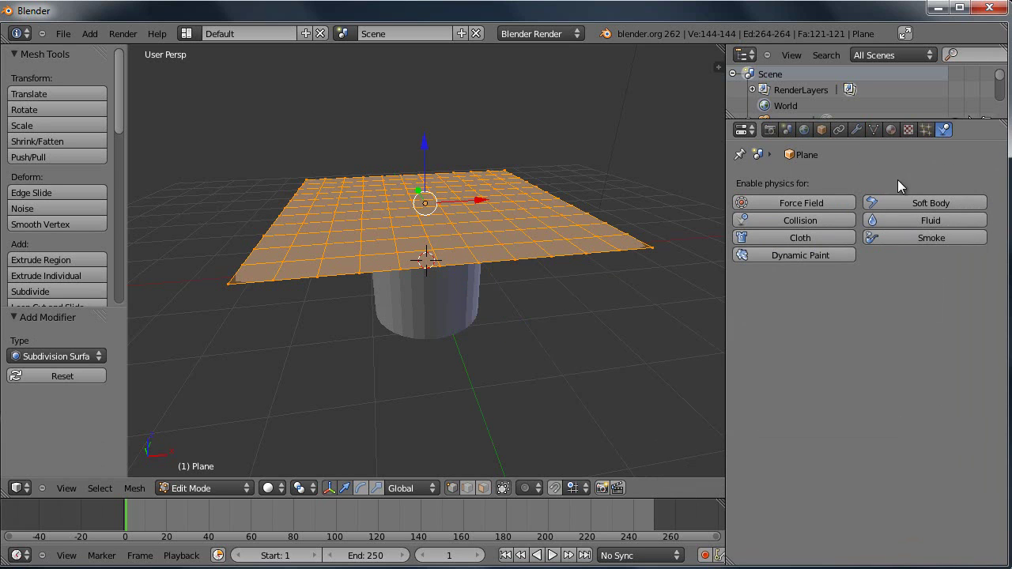
- Make the plane cloth with the Silk preset (Mass 0.150, Structural 5, Bending 0.050)
left_click(799, 238)
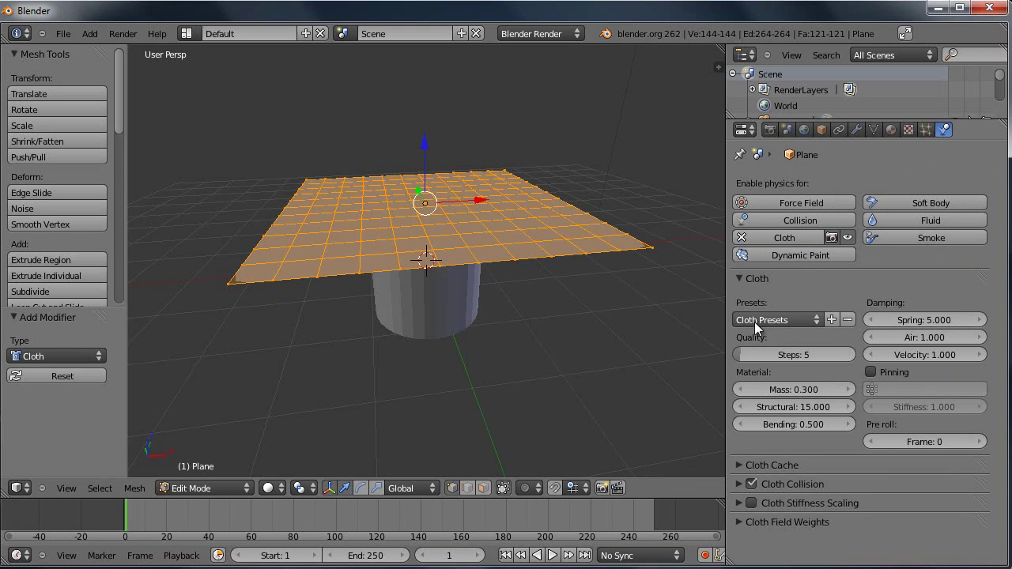
left_click(817, 320)
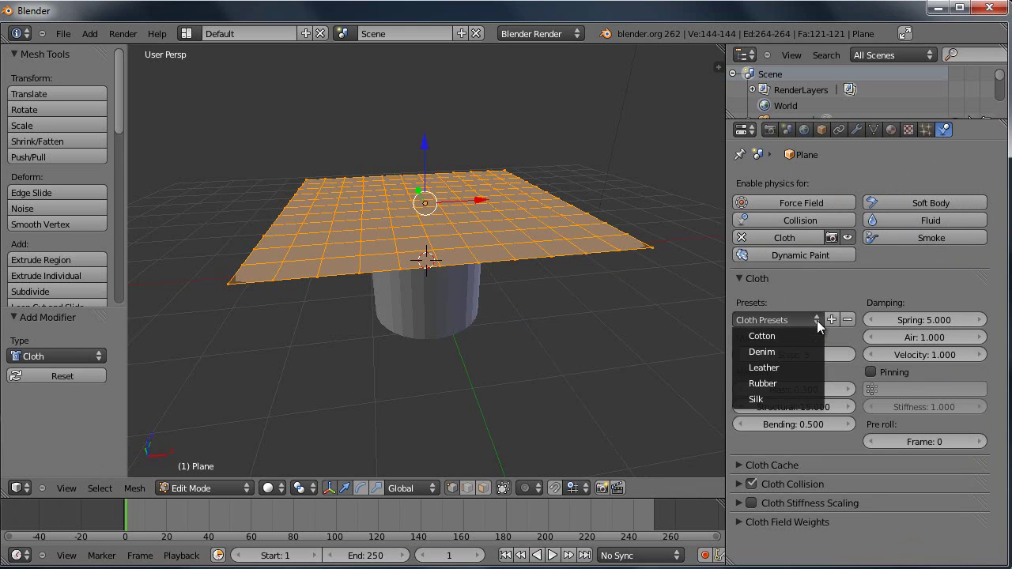
left_click(764, 398)
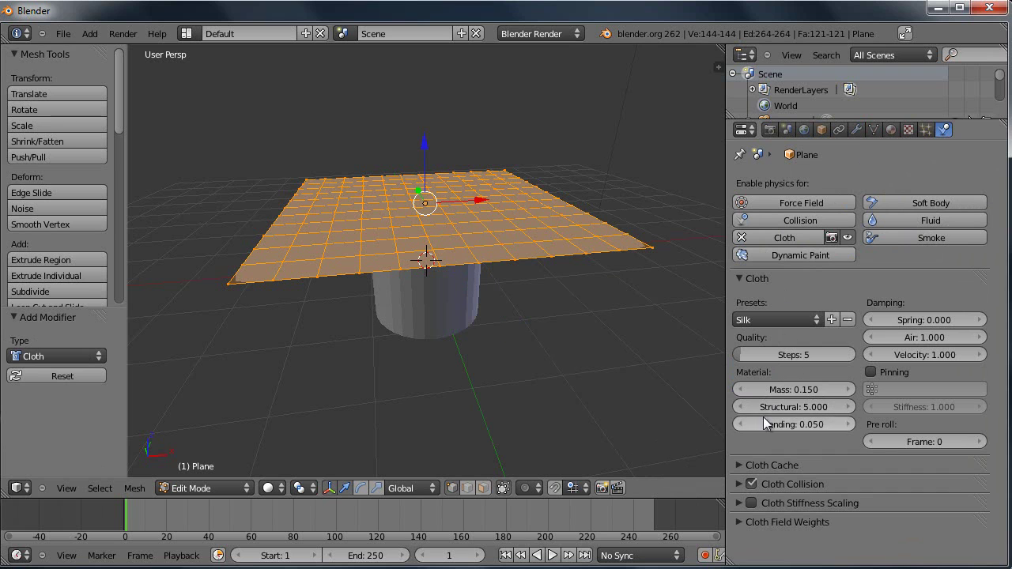
- Set the cloth collision quality to 3
left_click(737, 484)
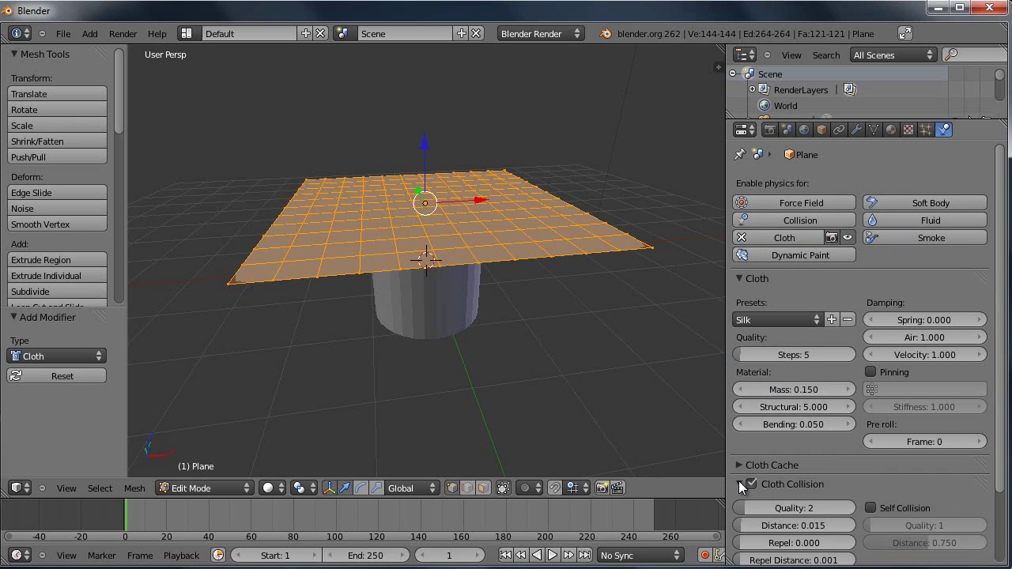
left_click(825, 507)
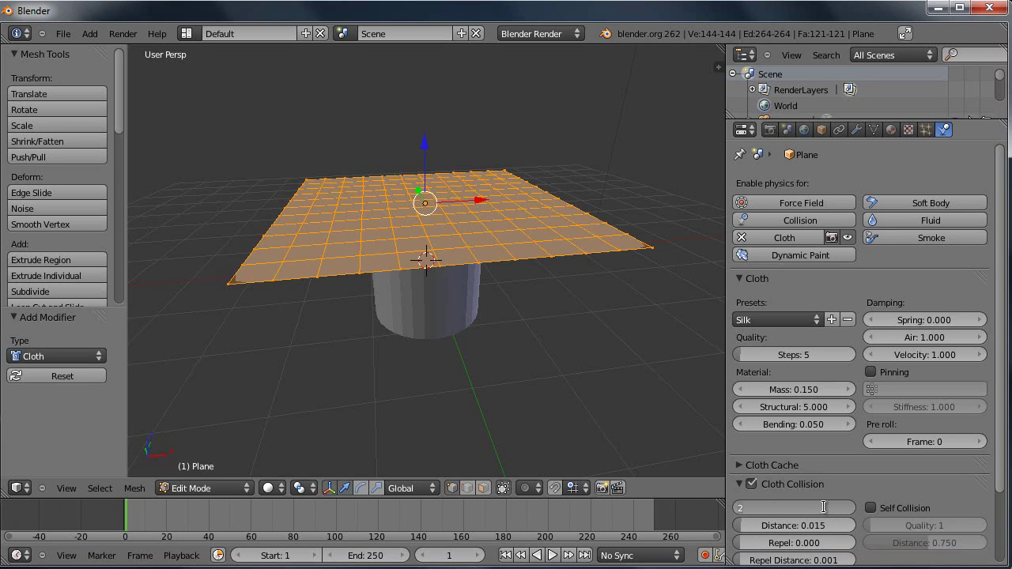
type("3")
key("Return")
- In Object Mode, bake the cloth cache for frames 1 to 250 (4.6 Mb)
left_click(735, 465)
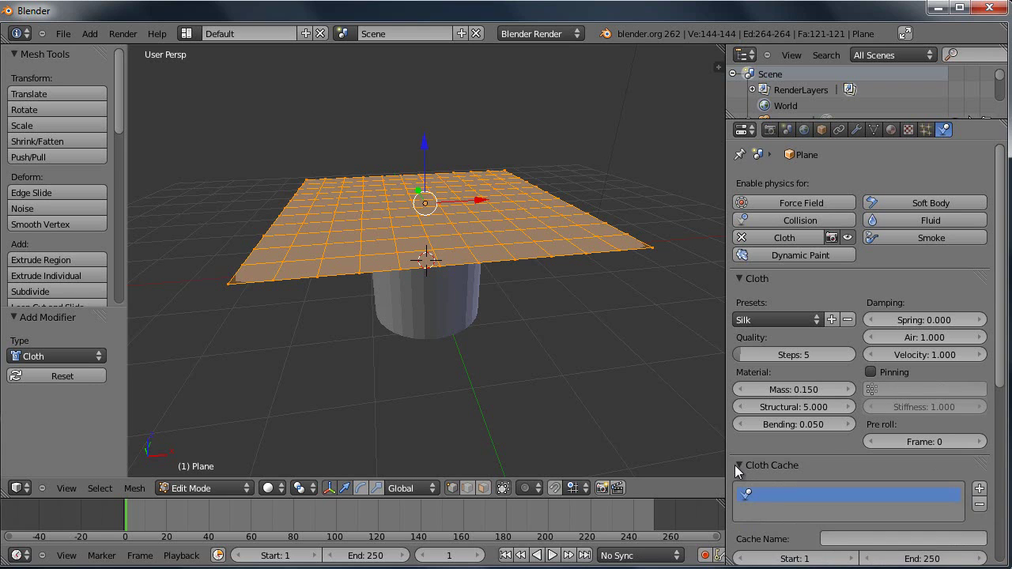
scroll(824, 445, "down", 2)
scroll(823, 444, "down", 4)
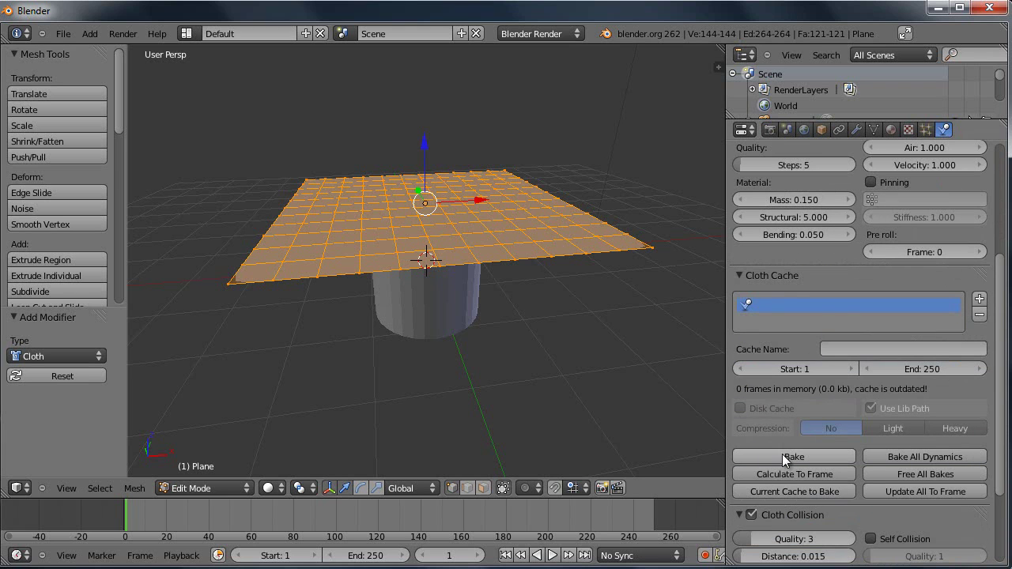
left_click(247, 487)
left_click(229, 473)
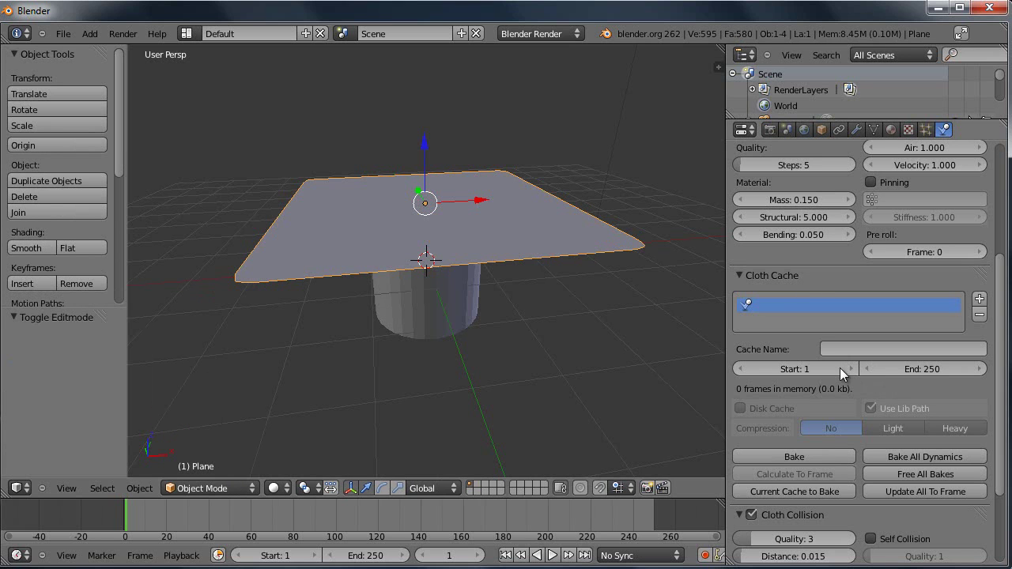
left_click(794, 457)
left_click(796, 459)
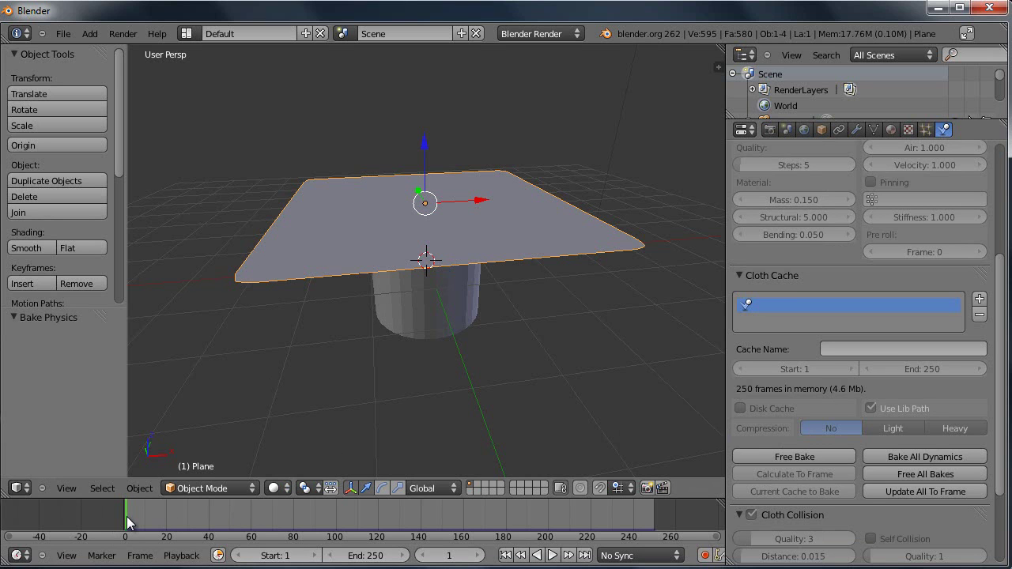
- Scrub the timeline to frame 237, where the cloth is fully draped
left_click_drag(126, 516, 626, 549)
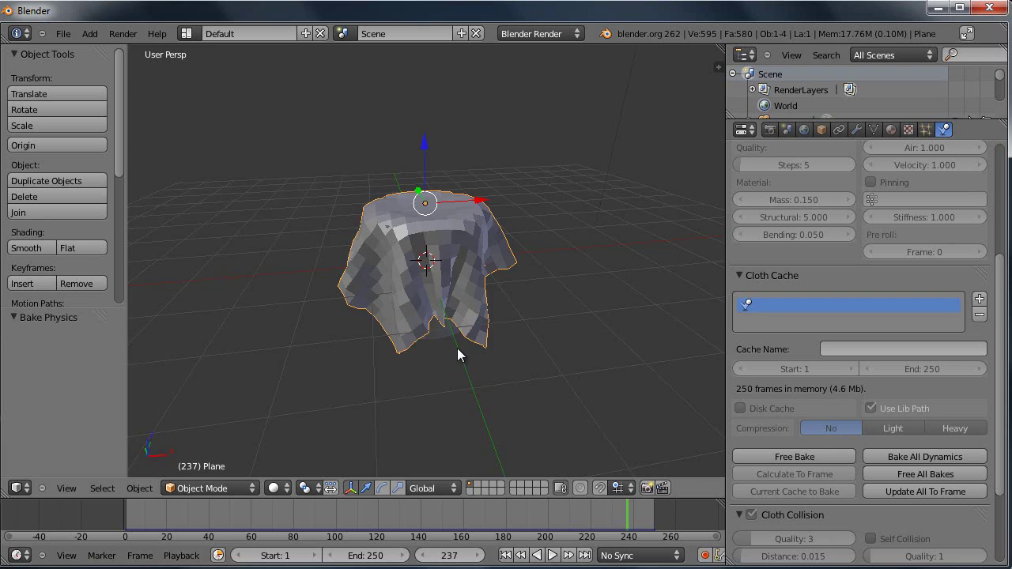
- Delete the cylinder beneath the draped cloth
key("KP_2")
key("KP_2")
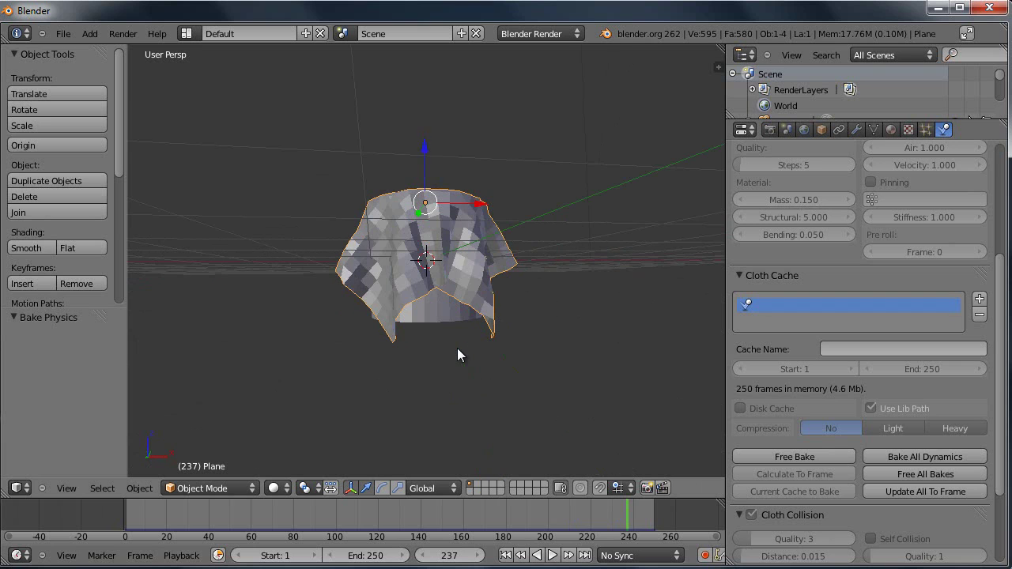
right_click(441, 308)
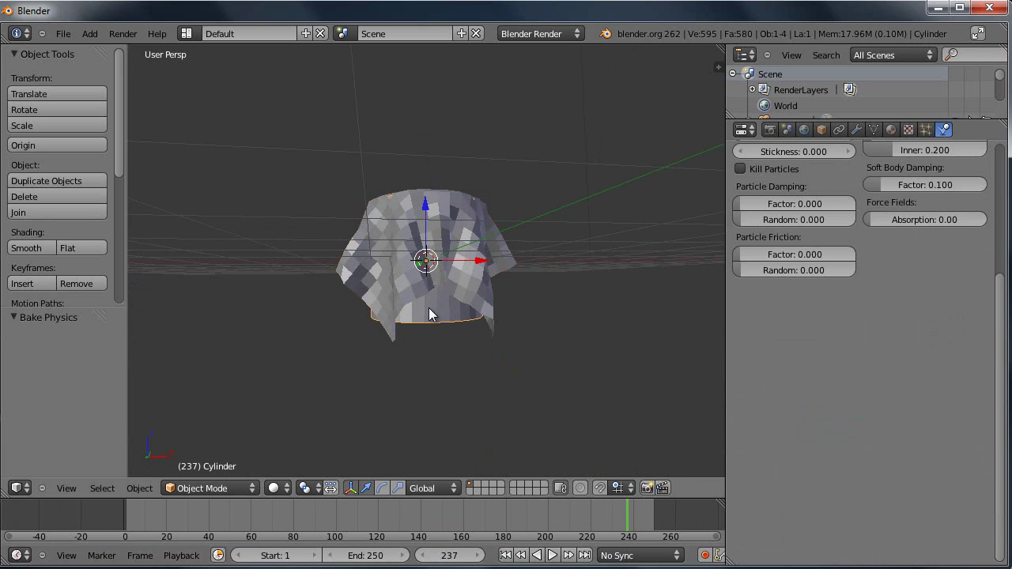
key("x")
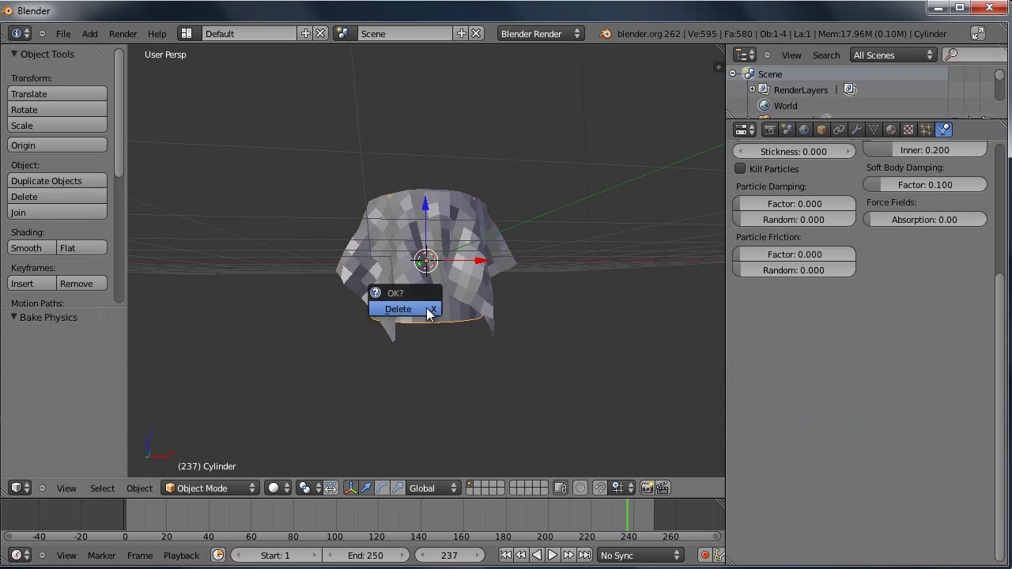
left_click(398, 310)
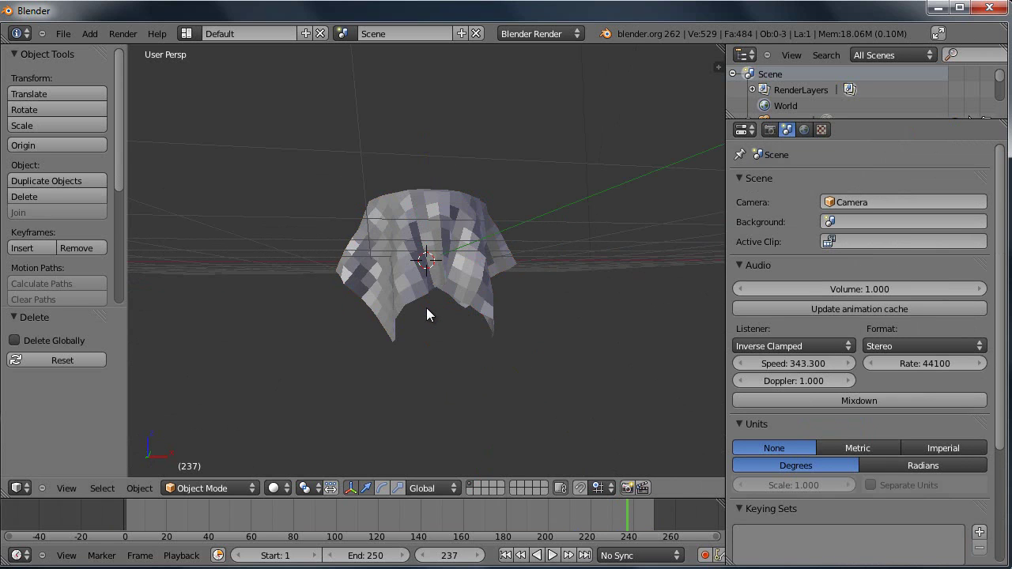
- Select the cloth plane and inspect its draped shape in Edit and Object Mode
middle_click_drag(427, 315, 440, 251)
right_click(439, 251)
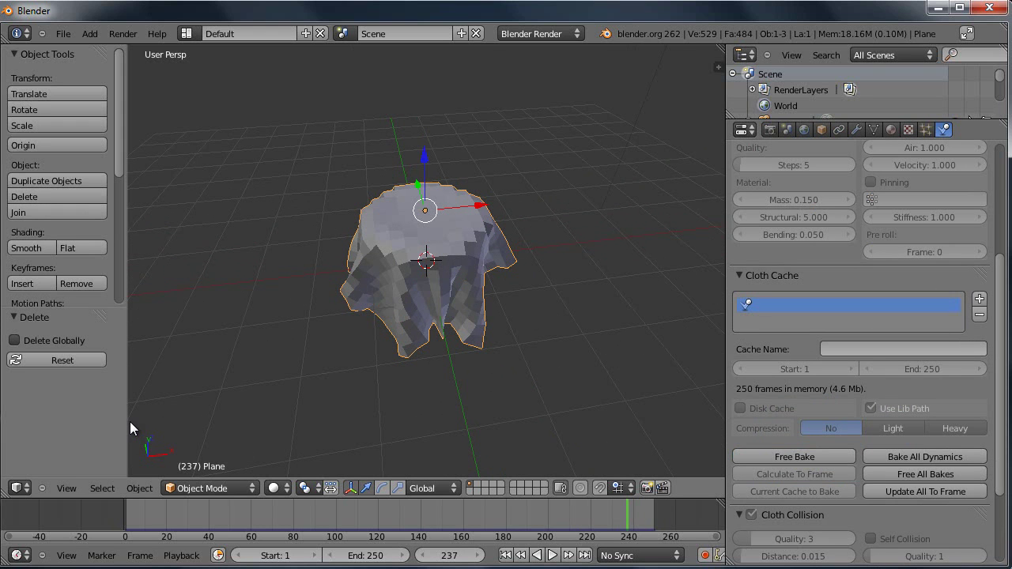
left_click(251, 489)
left_click(236, 458)
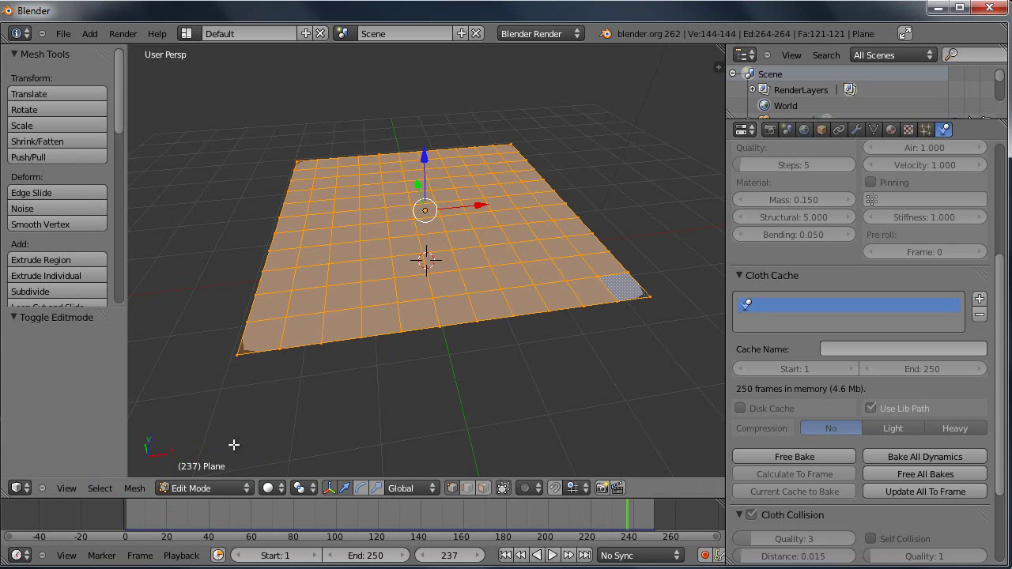
left_click(248, 491)
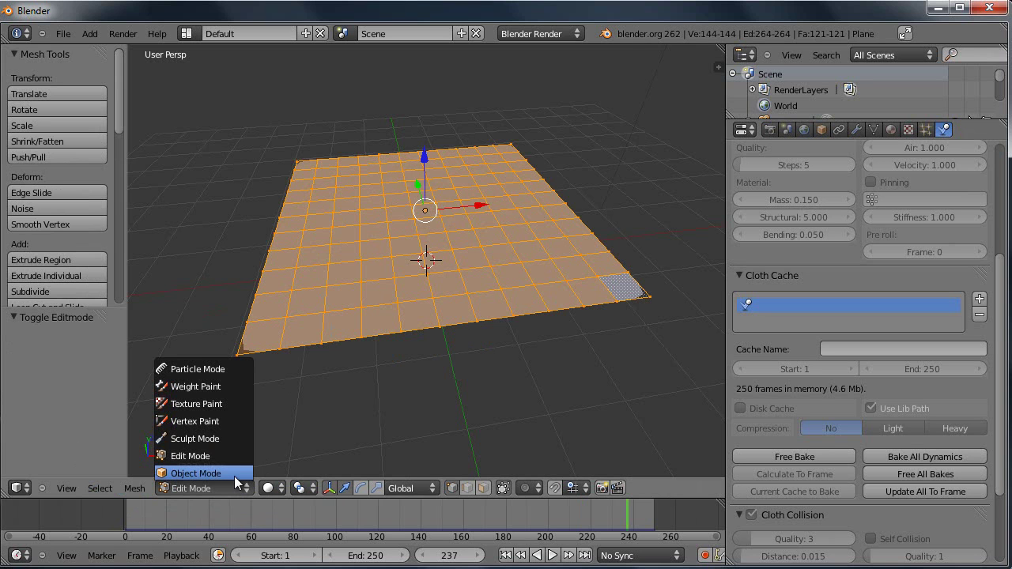
left_click(234, 476)
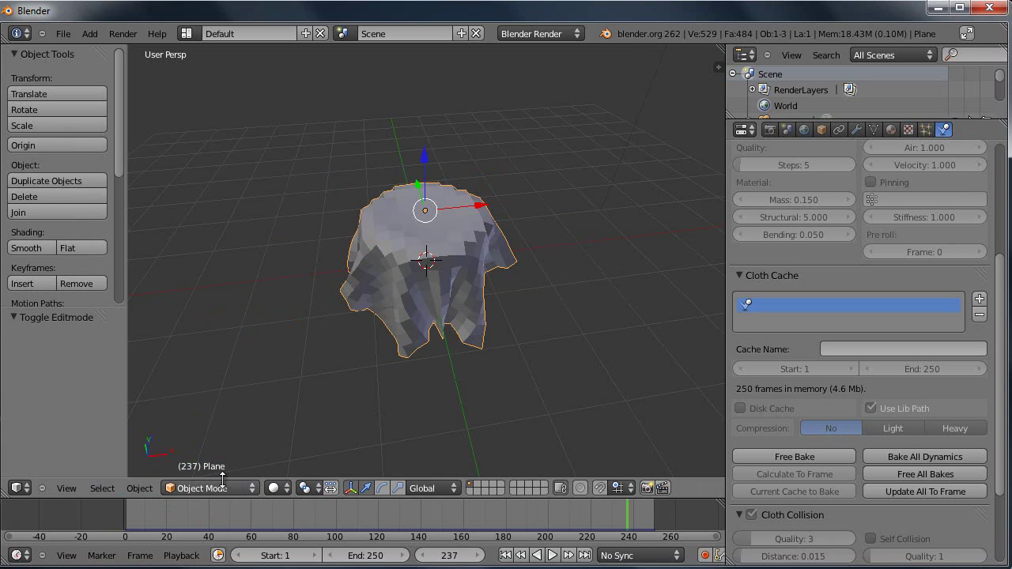
- Apply the Subsurf and Cloth modifiers, making the 529-vertex draped mesh permanent
left_click(855, 130)
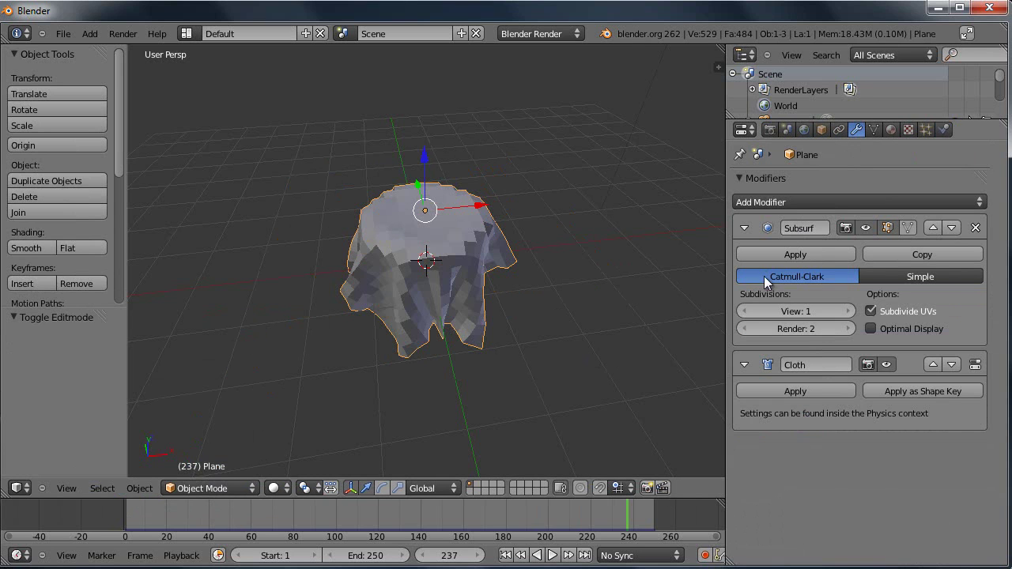
left_click(812, 252)
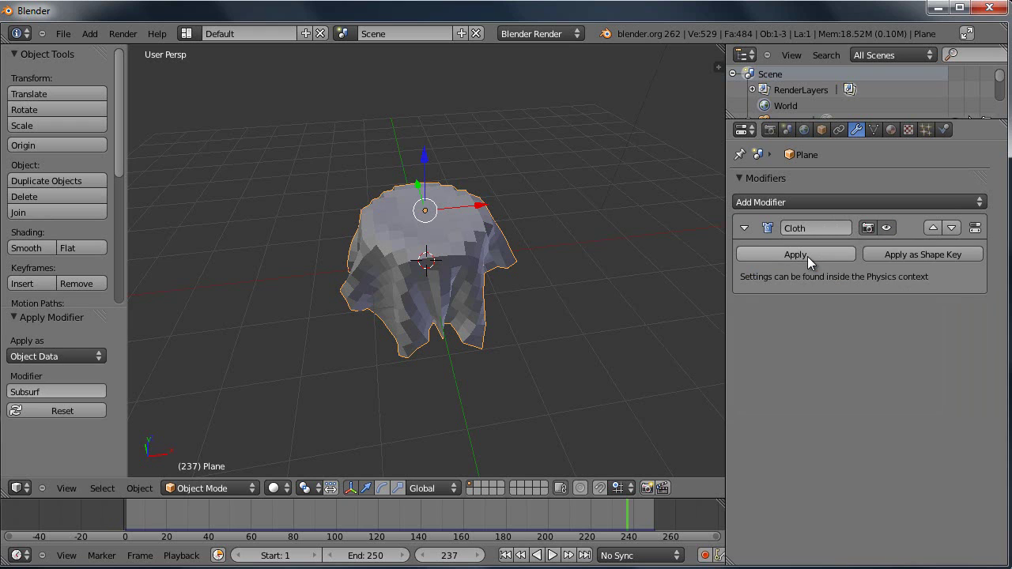
left_click(807, 256)
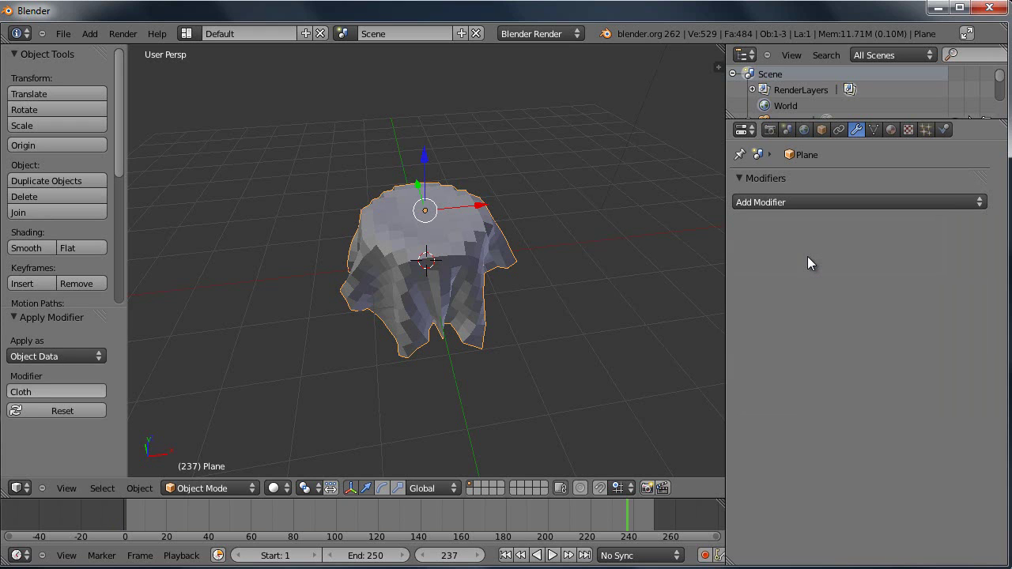
left_click(249, 485)
- In Edit Mode, select all 529 vertices of the tablecloth
left_click(245, 457)
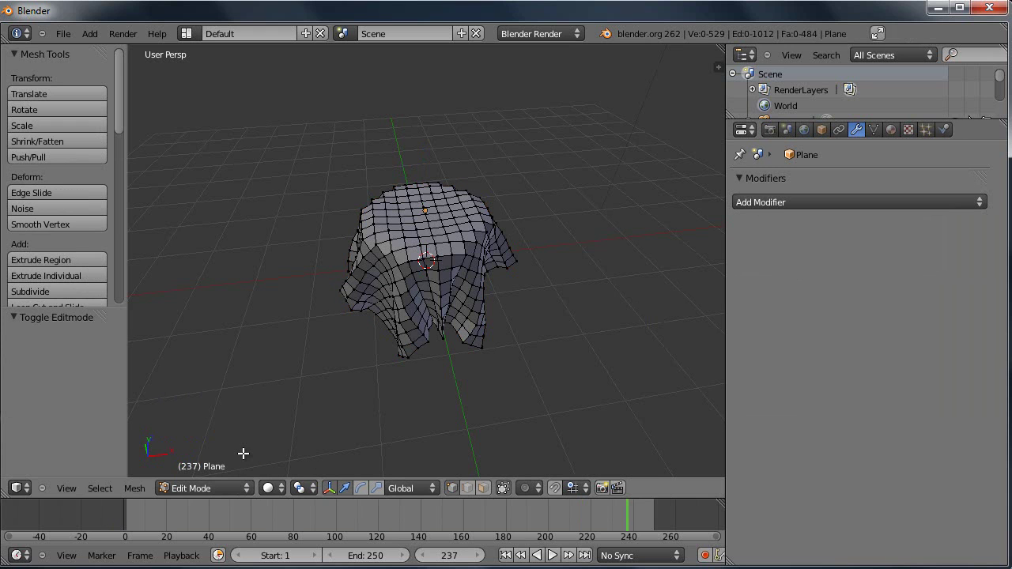
left_click(101, 489)
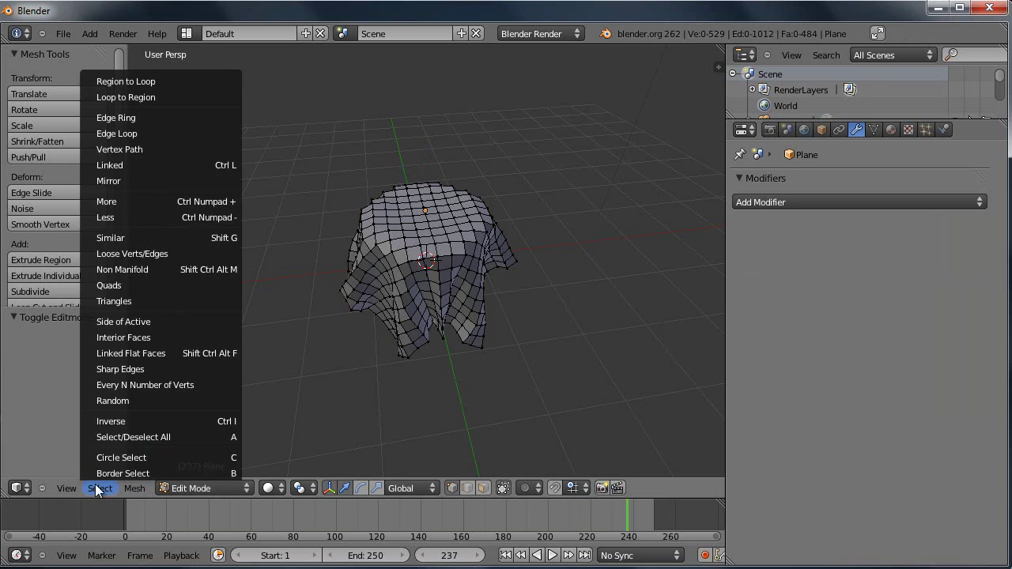
left_click(103, 442)
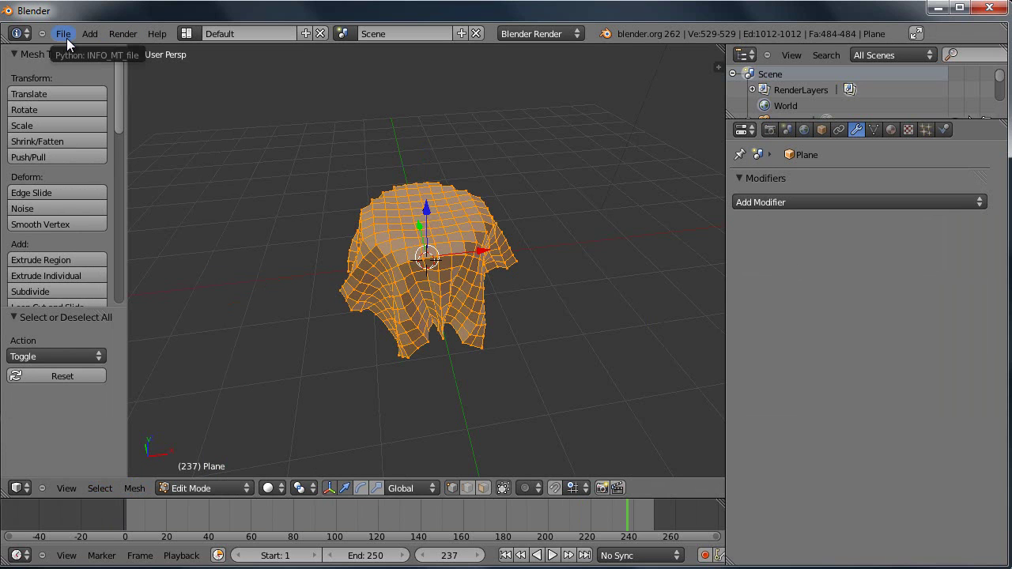